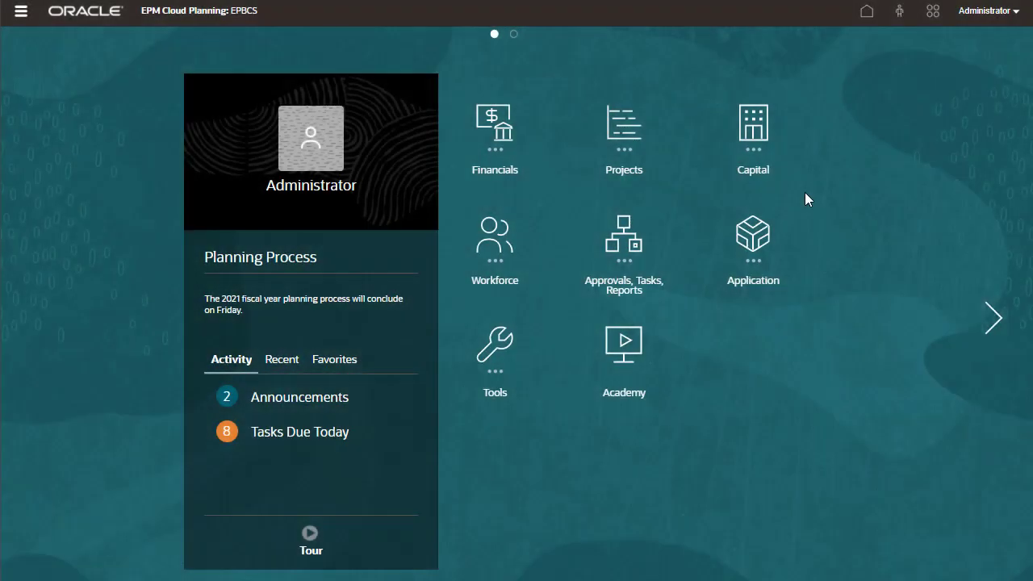
Open the Investments overview of the Capital module and collapse the navigation header above the dashboard.
{"action": "left_click", "coordinate": [757, 157]}
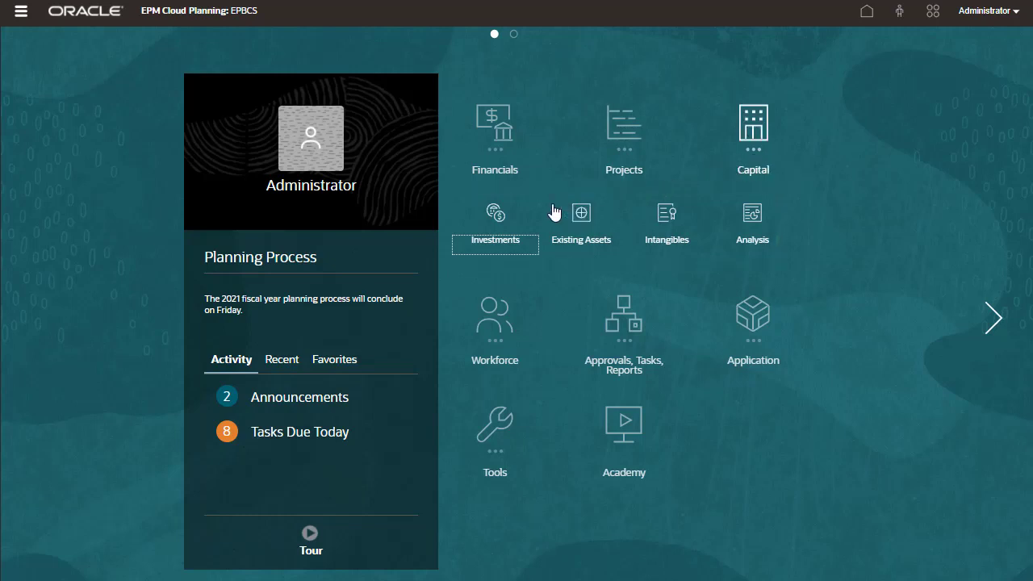
{"action": "left_click", "coordinate": [498, 218]}
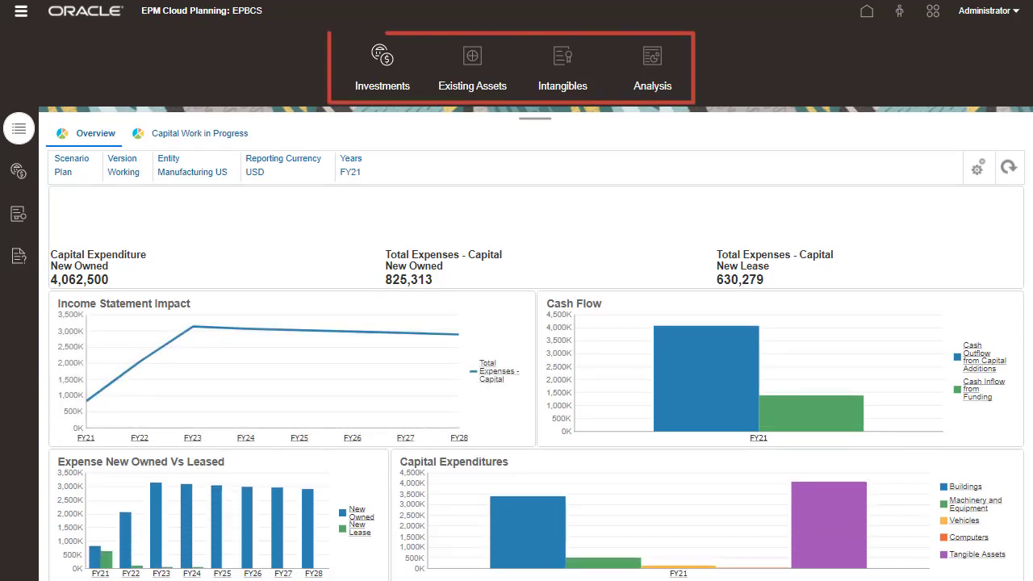
{"action": "left_click", "coordinate": [534, 120]}
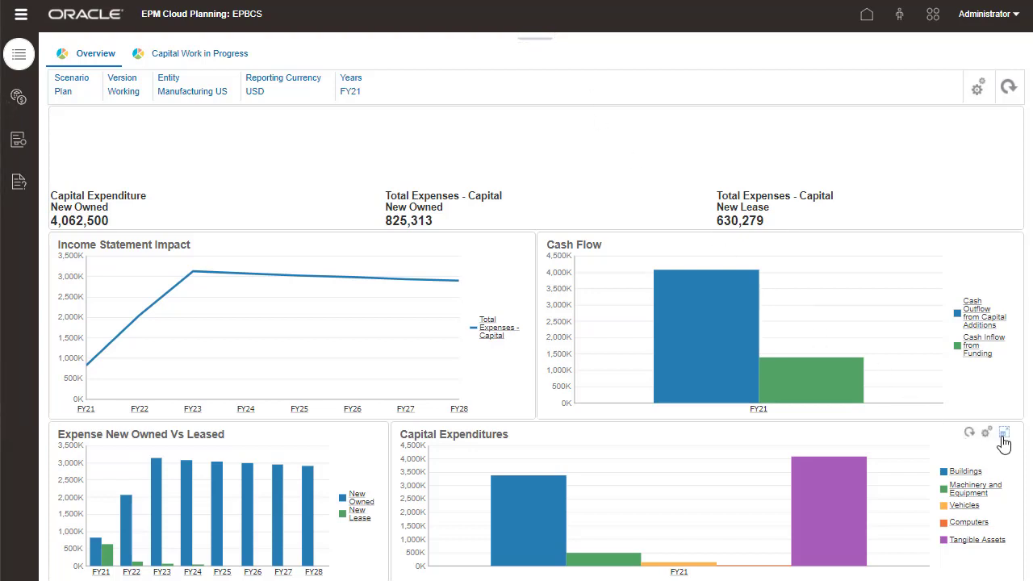
Enlarge the Capital Expenditures chart, inspect the values of its asset class bars, and restore the dashboard layout.
{"action": "left_click", "coordinate": [1004, 435]}
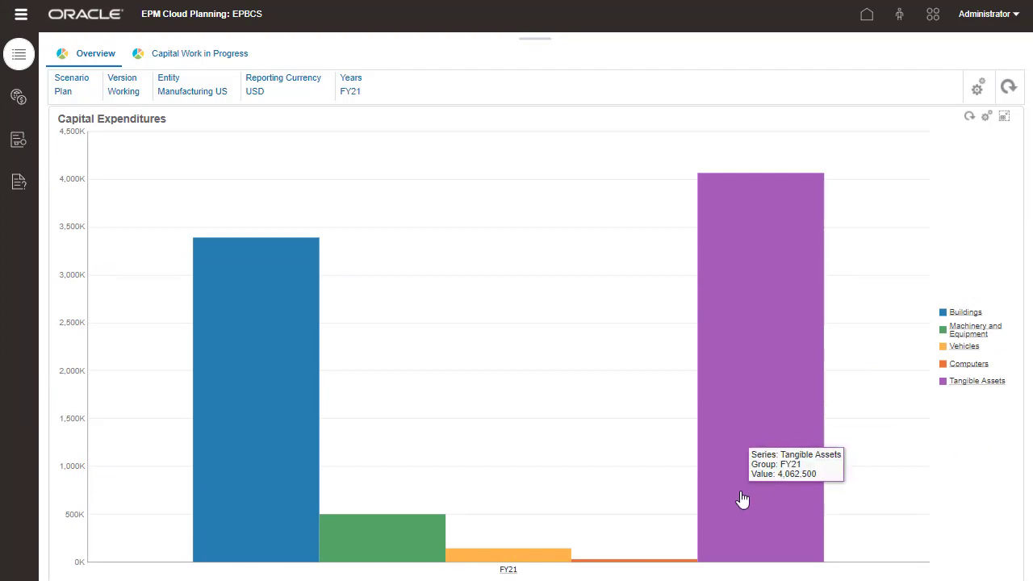
{"action": "mouse_move", "coordinate": [533, 565]}
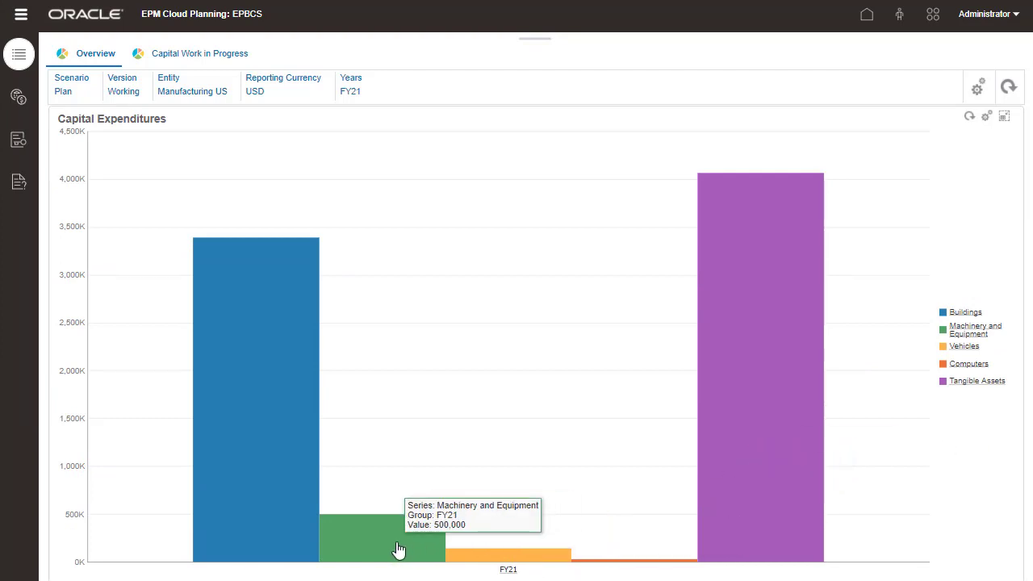
{"action": "mouse_move", "coordinate": [248, 449]}
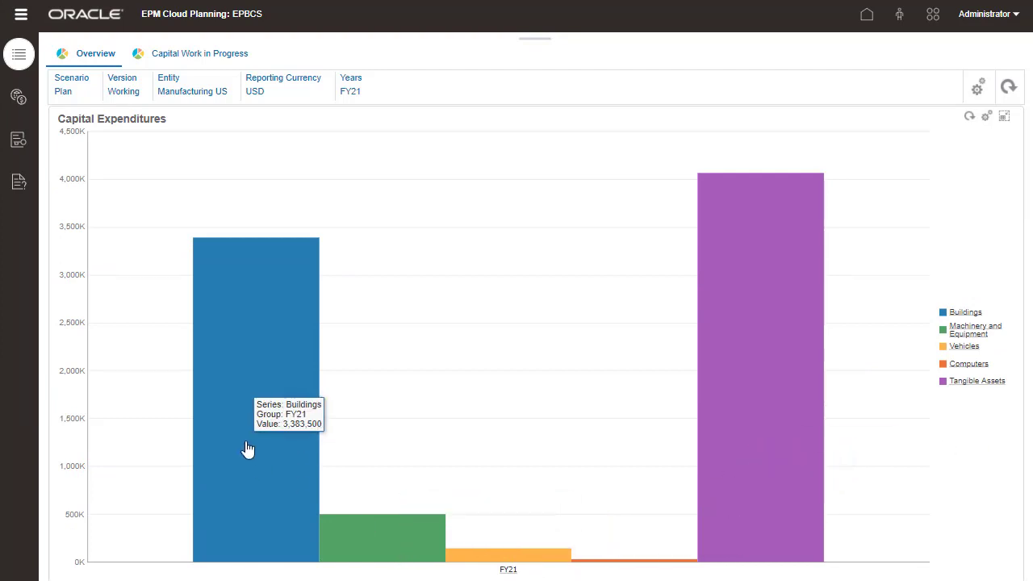
{"action": "left_click", "coordinate": [1004, 116]}
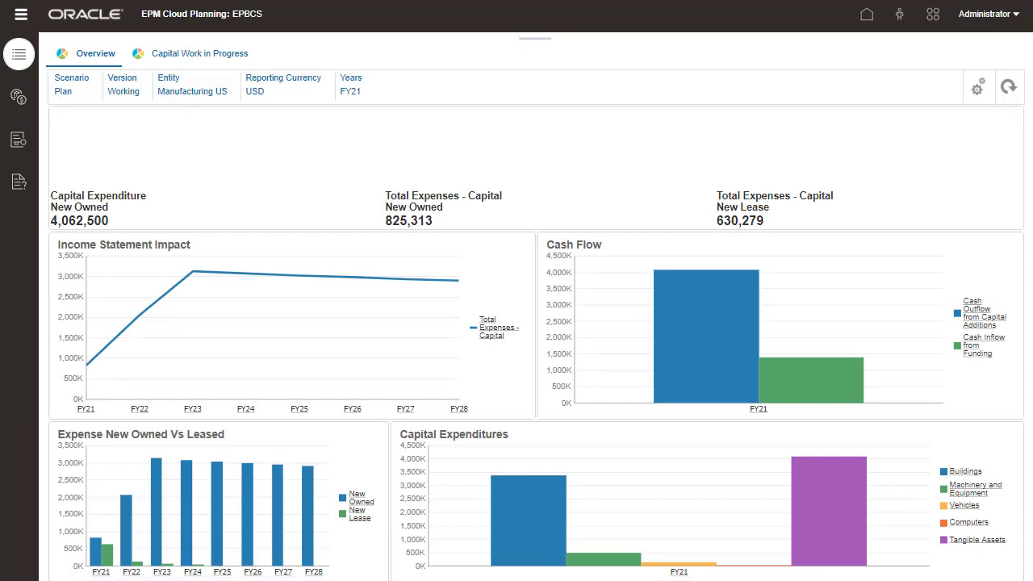
Open the New Asset Detail form for investments and view the available asset classes without changing the selection.
{"action": "left_click", "coordinate": [20, 99]}
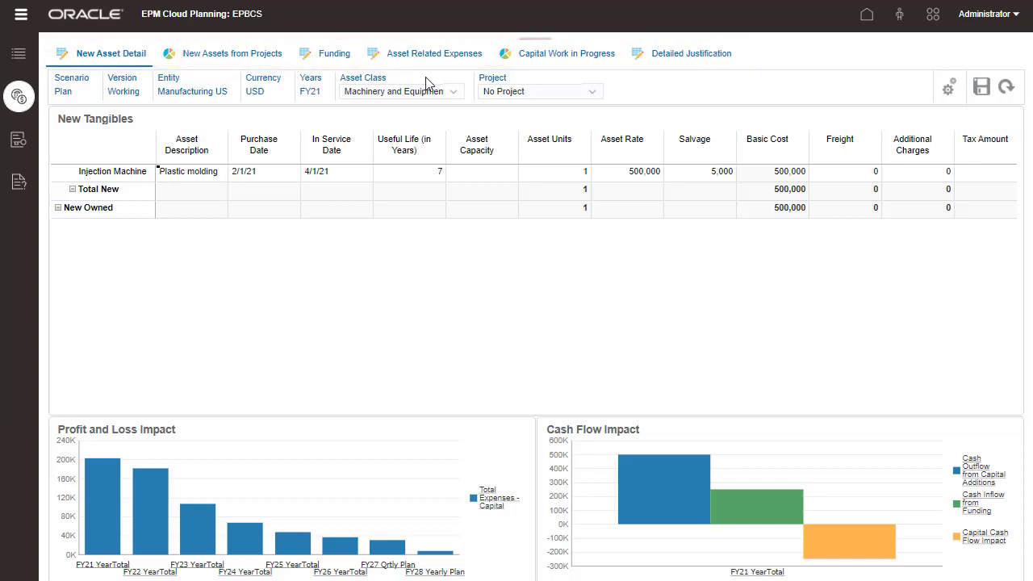
{"action": "left_click", "coordinate": [454, 92]}
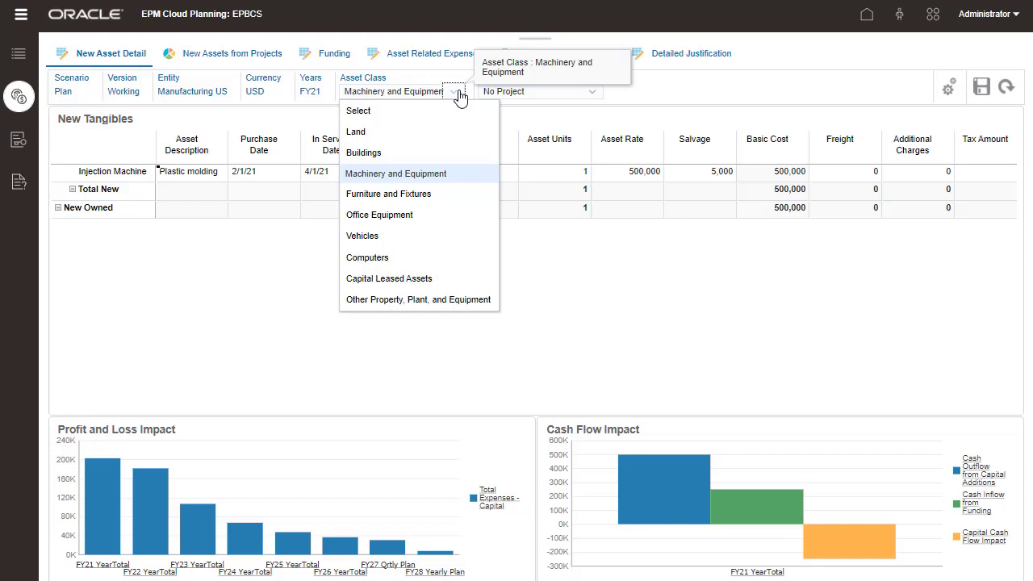
{"action": "left_click", "coordinate": [458, 94]}
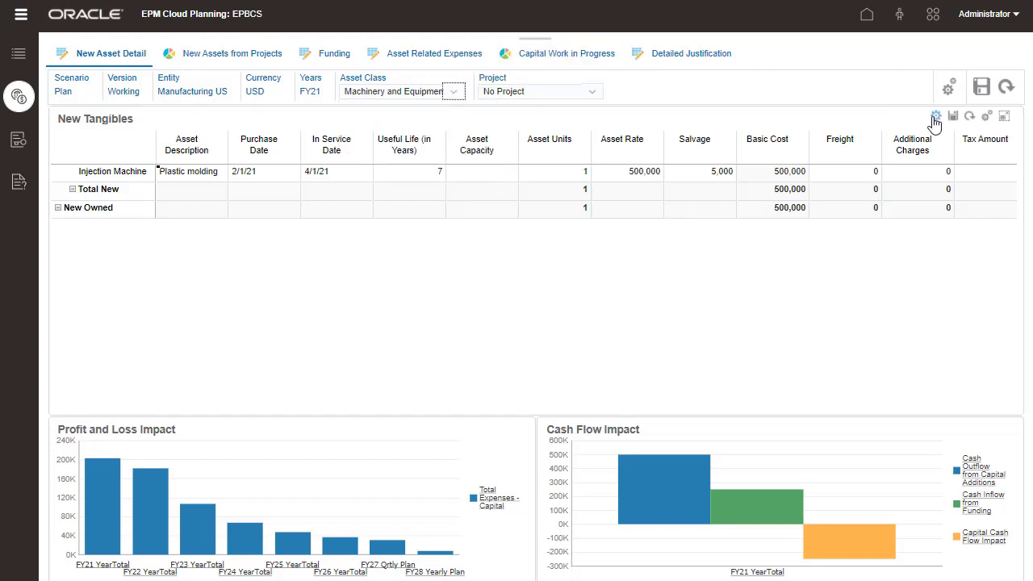
Open the Add Asset form for New Tangibles to view its fields, and close it without adding an asset.
{"action": "left_click", "coordinate": [935, 117]}
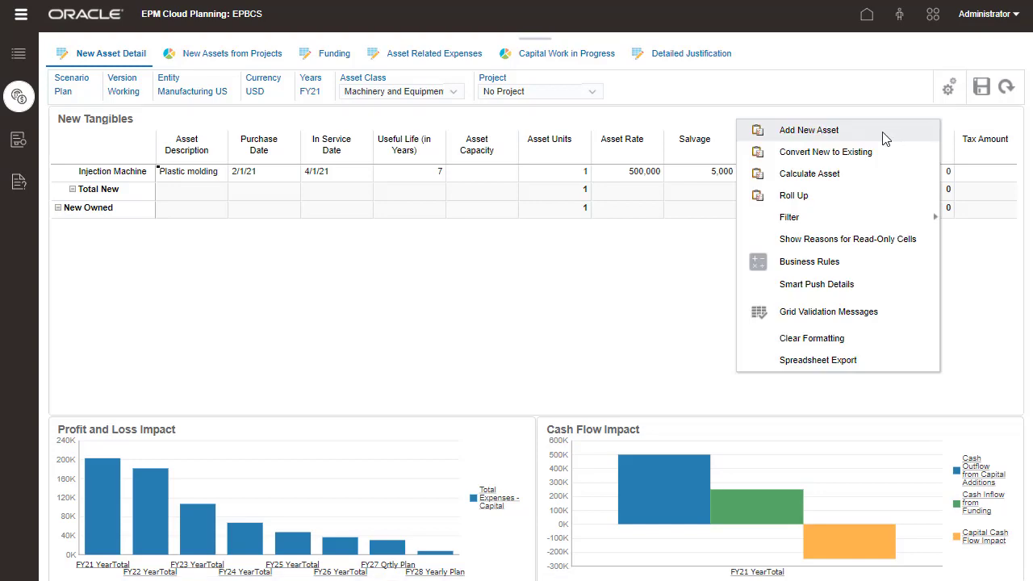
{"action": "left_click", "coordinate": [809, 130]}
{"action": "left_click", "coordinate": [831, 122]}
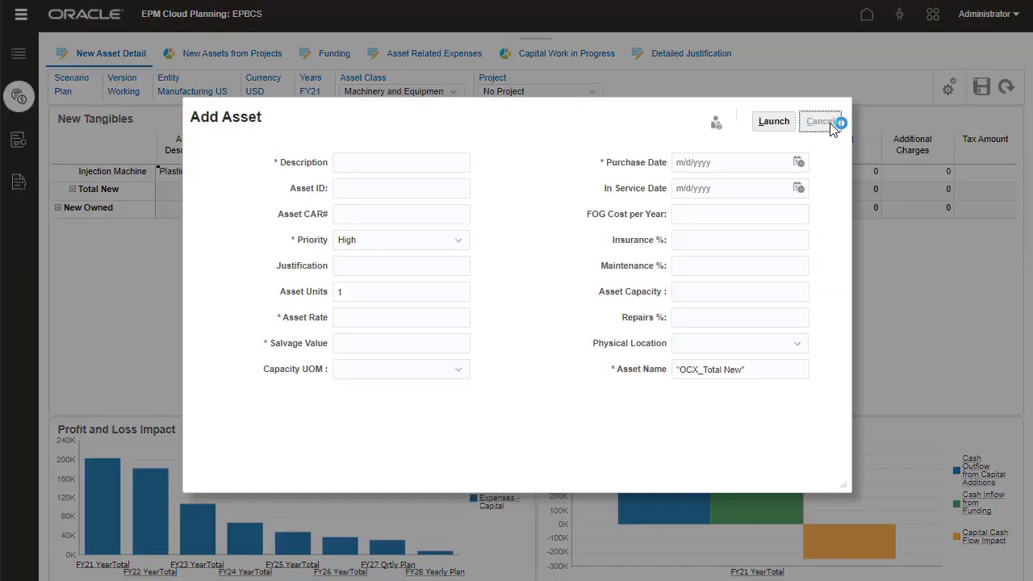
Review the investment forms New Assets from Projects, Funding, Asset Related Expenses and Capital Work in Progress.
{"action": "left_click", "coordinate": [250, 55]}
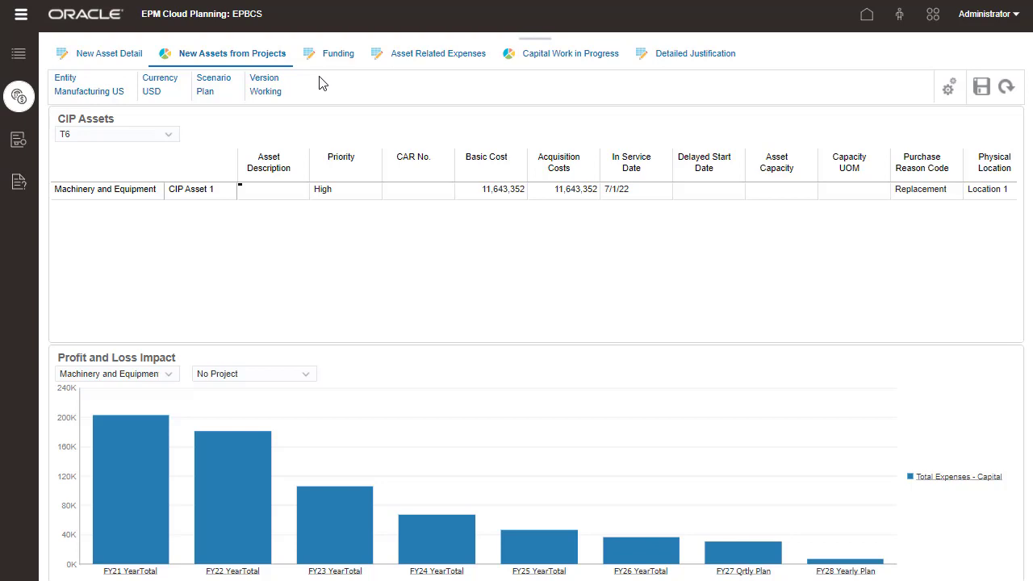
{"action": "left_click", "coordinate": [336, 57]}
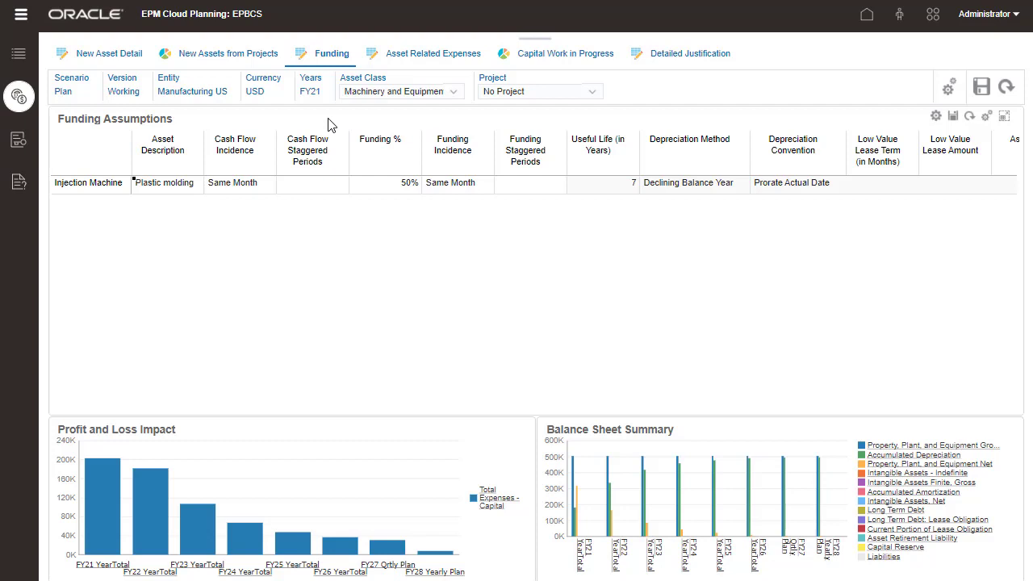
{"action": "left_click", "coordinate": [414, 57]}
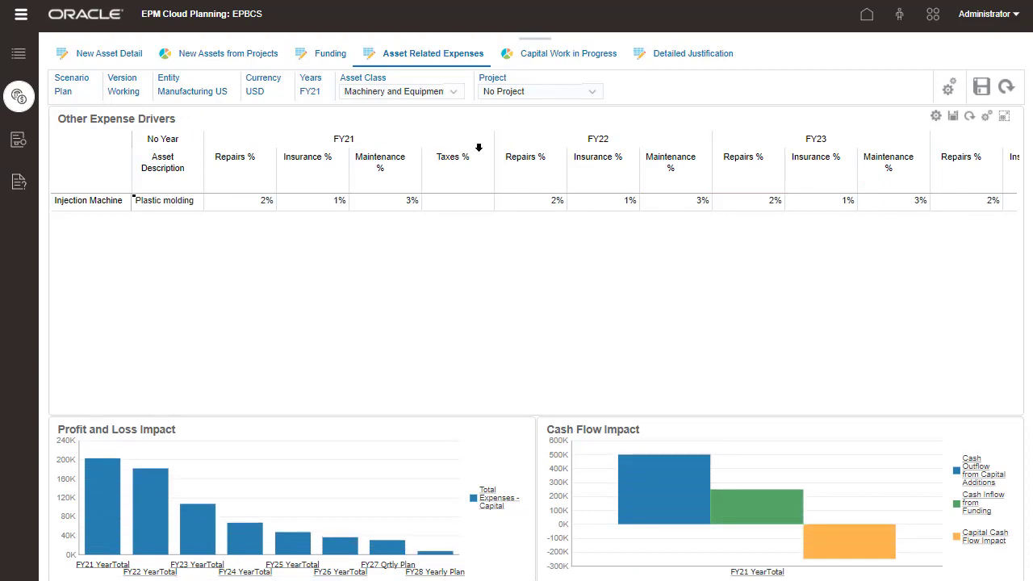
{"action": "left_click", "coordinate": [566, 58]}
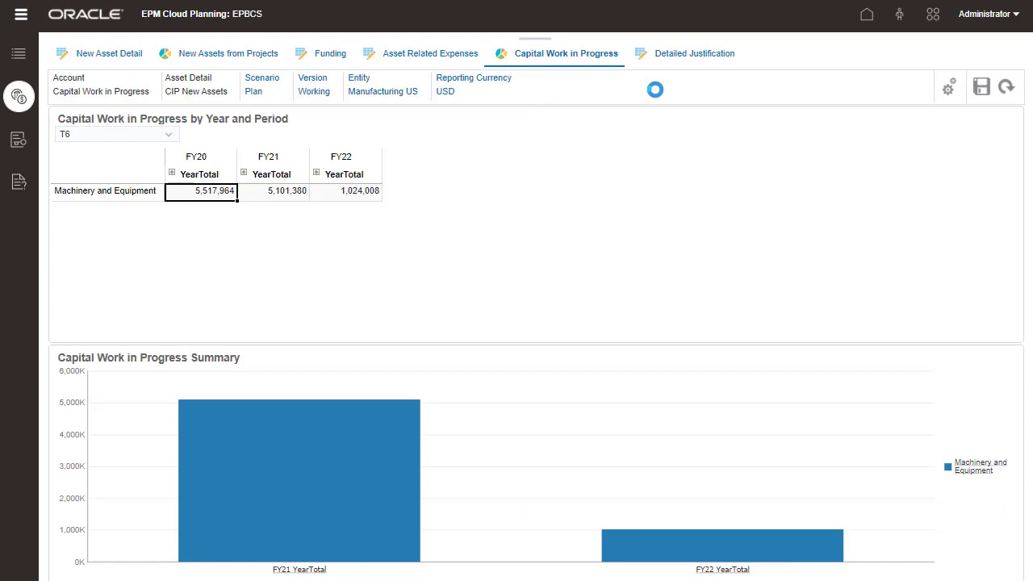
Examine Lease Asset Planning and the depreciation, funding and other expenses assumptions for investments.
{"action": "left_click", "coordinate": [18, 142]}
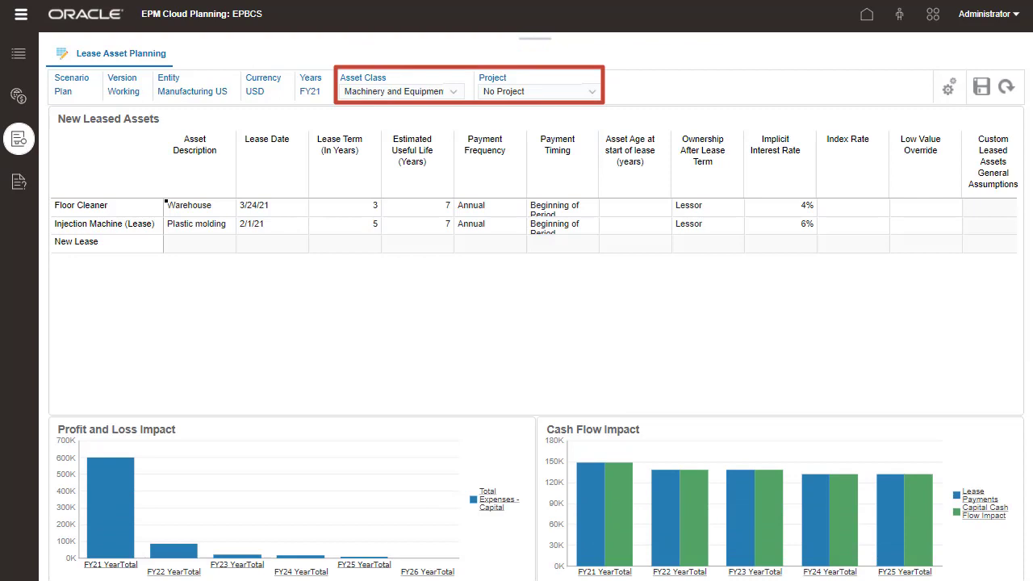
{"action": "left_click", "coordinate": [18, 183]}
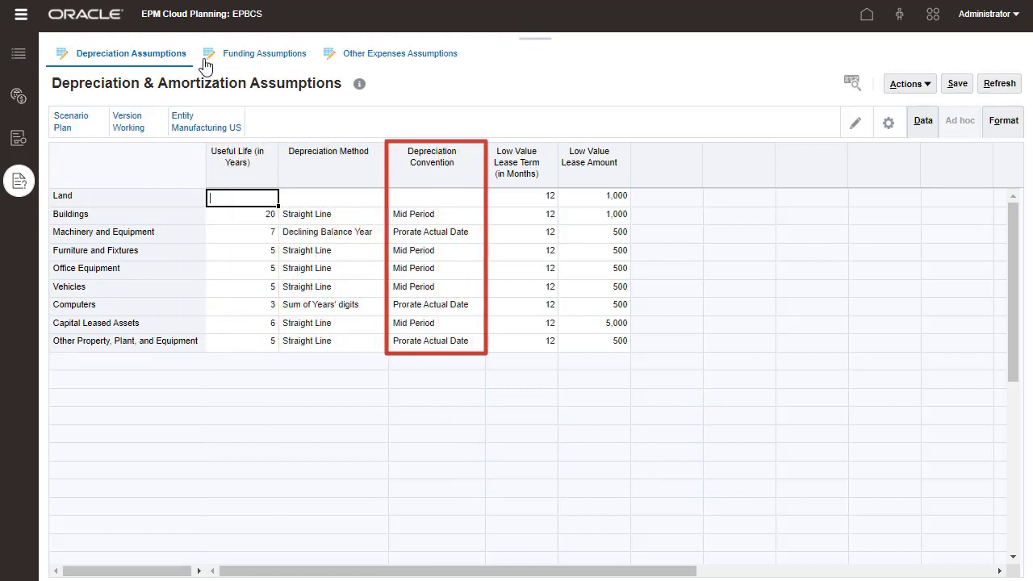
{"action": "left_click", "coordinate": [251, 58]}
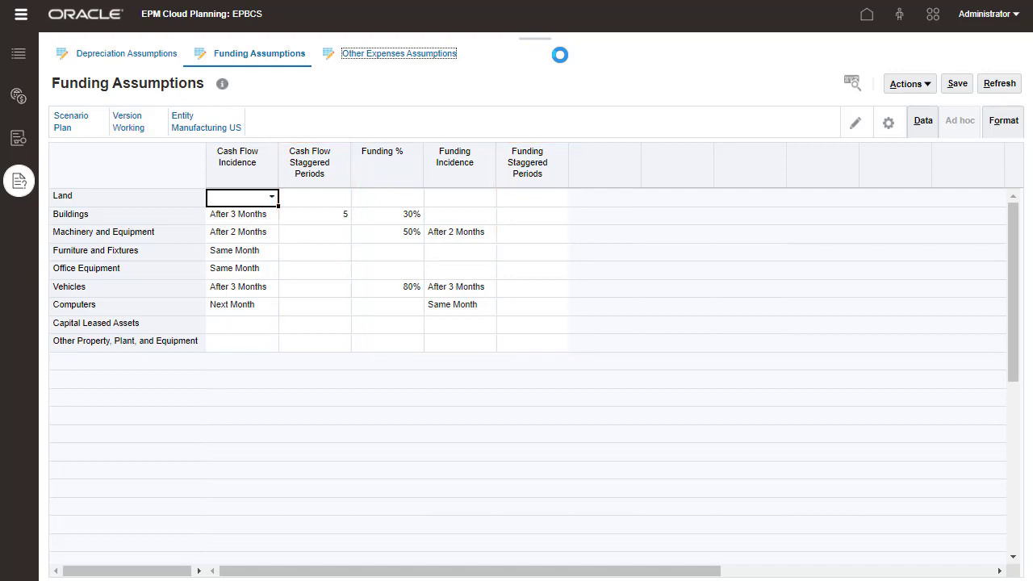
{"action": "left_click", "coordinate": [422, 57]}
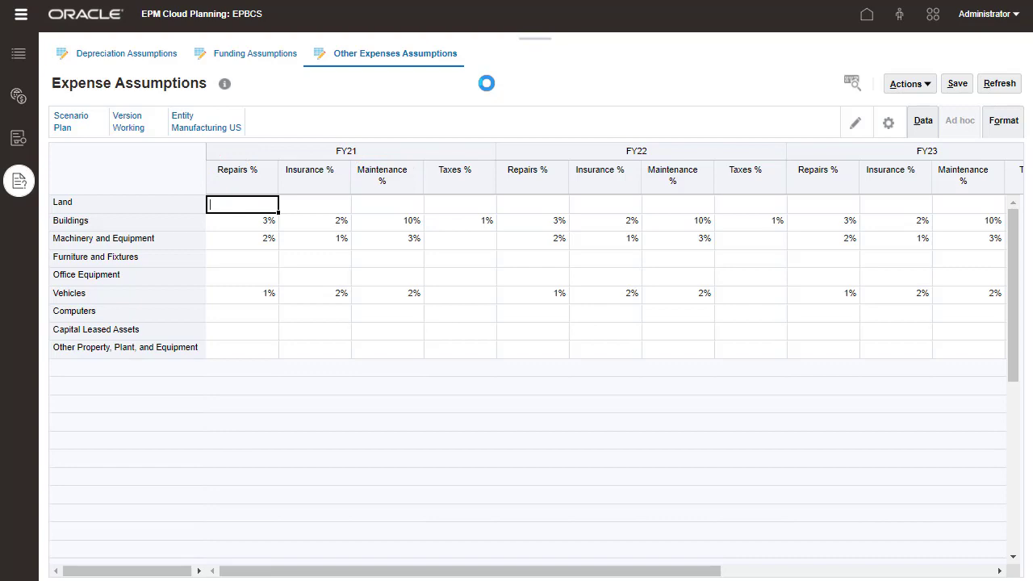
Expand the navigation header, view the Existing Assets overview, and open the Retirement and Transfers form.
{"action": "left_click", "coordinate": [526, 37]}
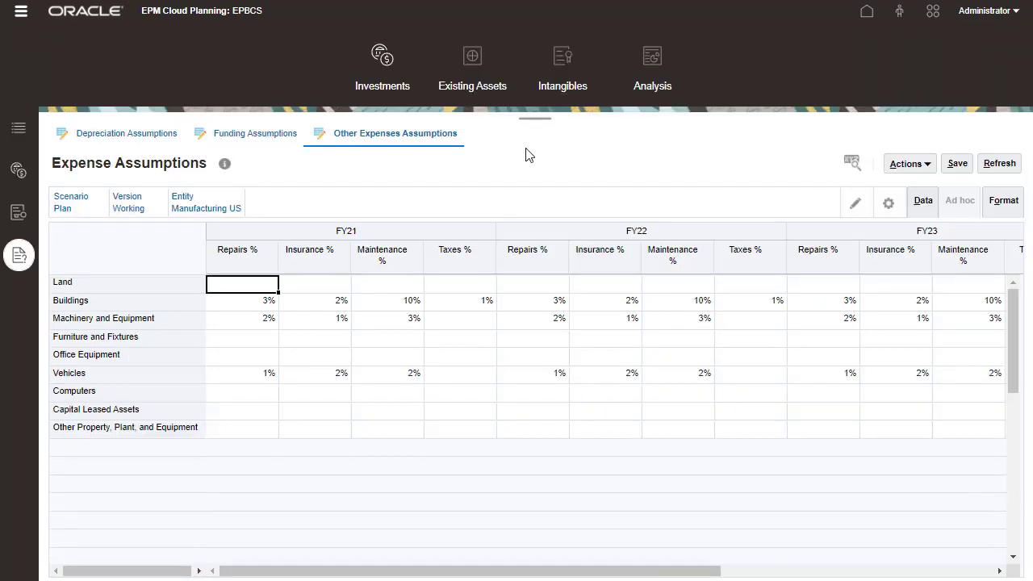
{"action": "left_click", "coordinate": [491, 95]}
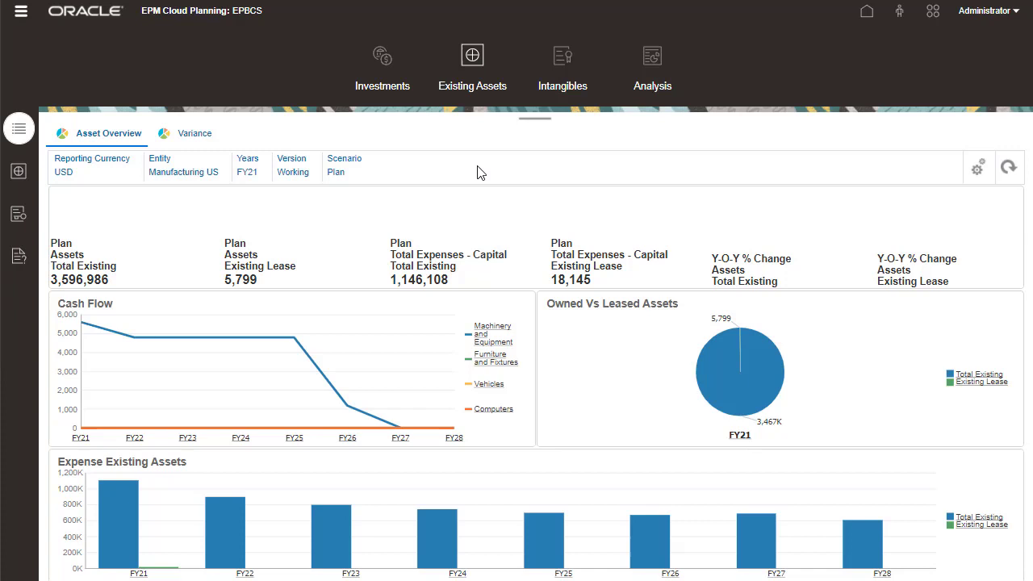
{"action": "left_click", "coordinate": [19, 173]}
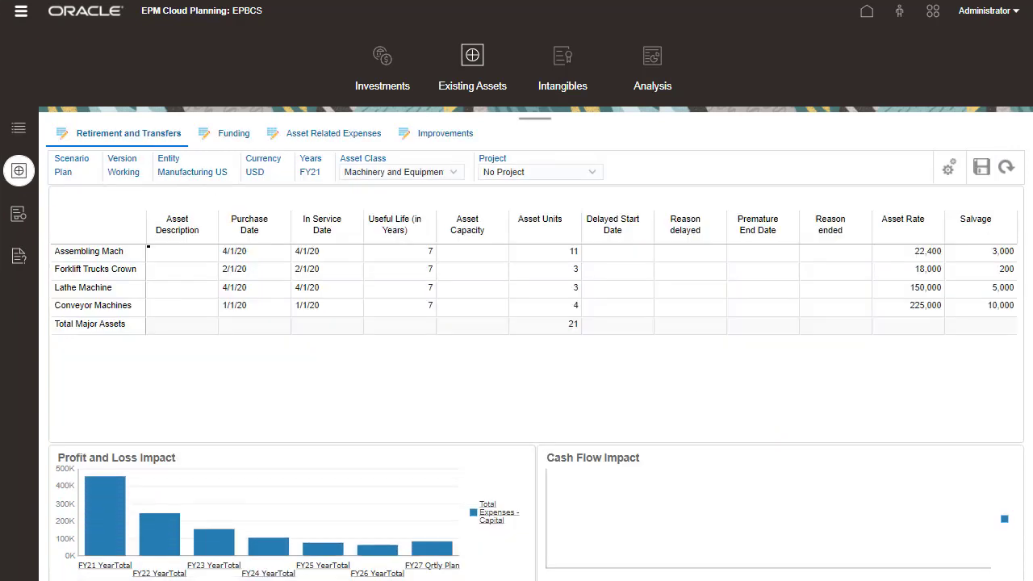
Open the Retire Asset form for existing assets to view its fields, and close it without retiring anything.
{"action": "left_click", "coordinate": [936, 198]}
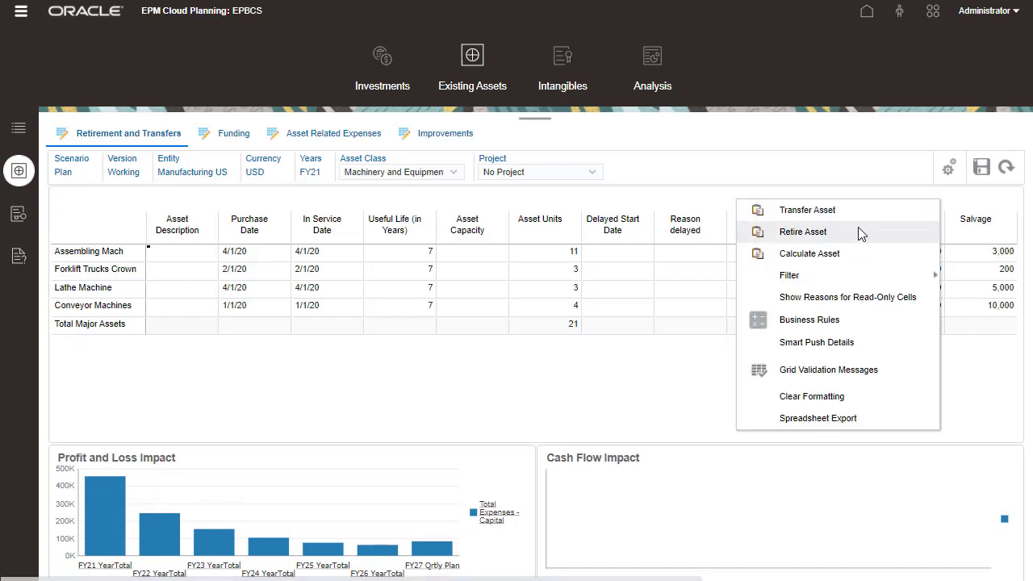
{"action": "left_click", "coordinate": [857, 235]}
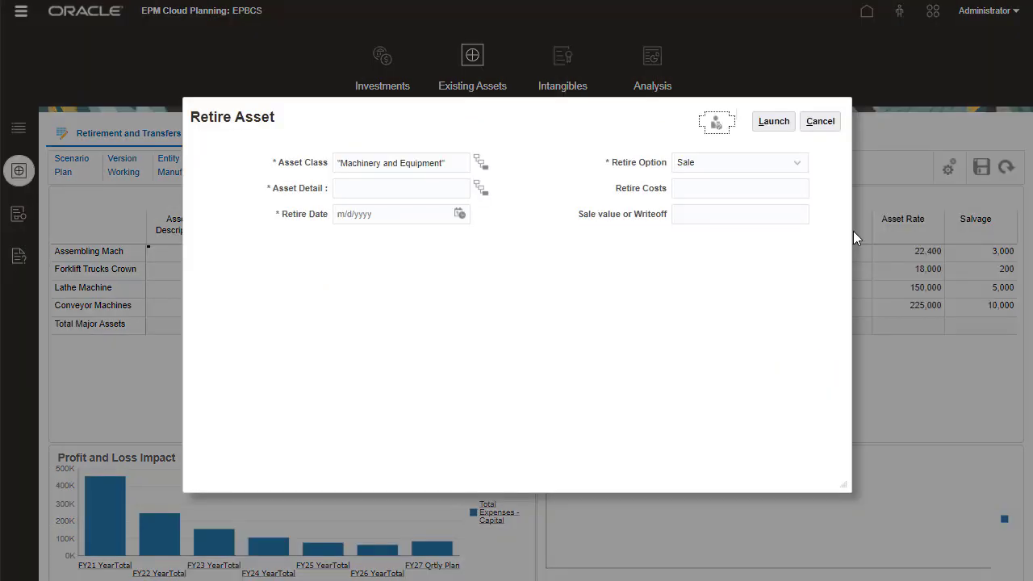
{"action": "left_click", "coordinate": [827, 121]}
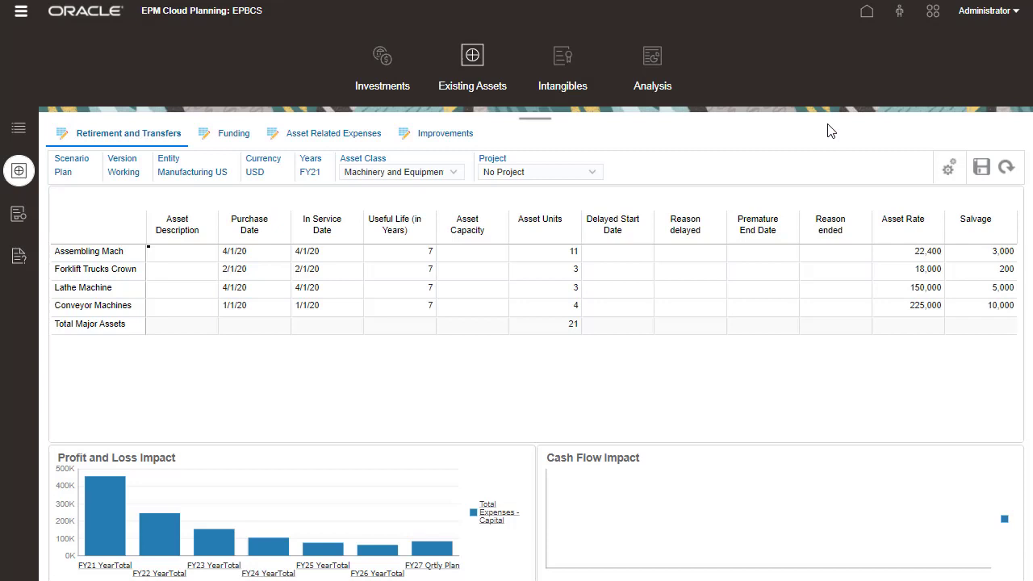
Review the Funding and Improvements forms of the existing assets and the Intangible Overview dashboard.
{"action": "left_click", "coordinate": [236, 136]}
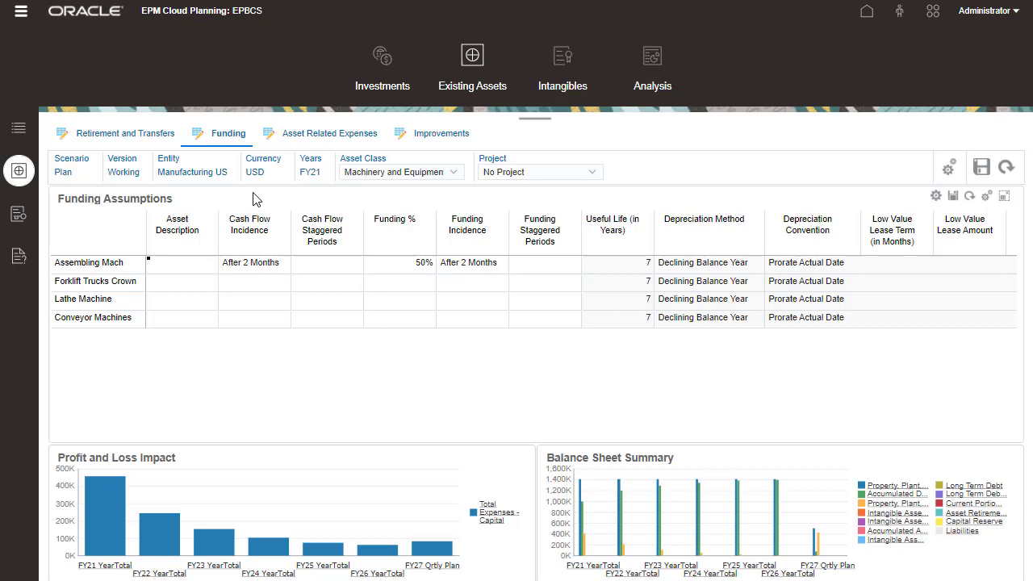
{"action": "left_click", "coordinate": [429, 137]}
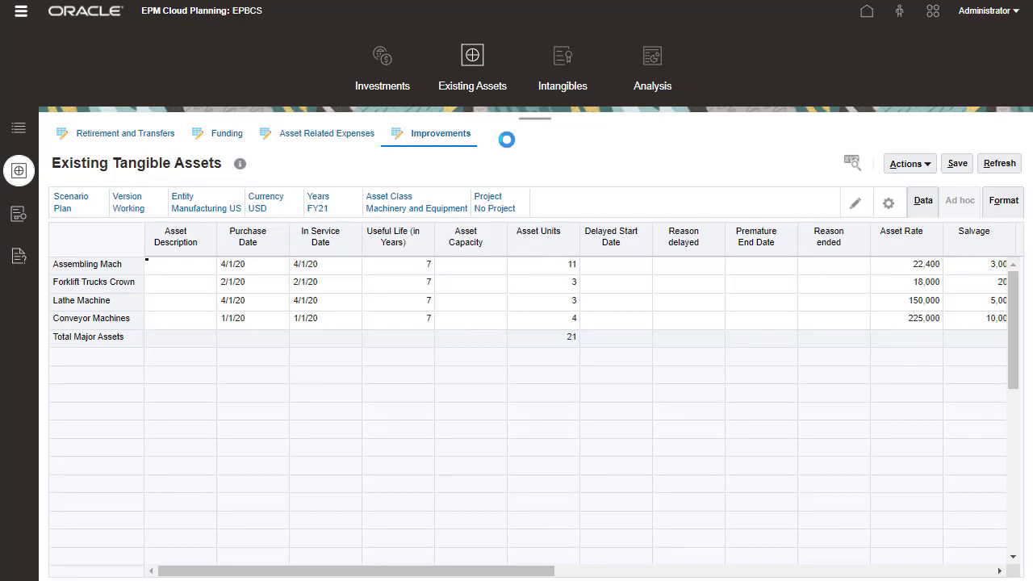
{"action": "left_click", "coordinate": [551, 89]}
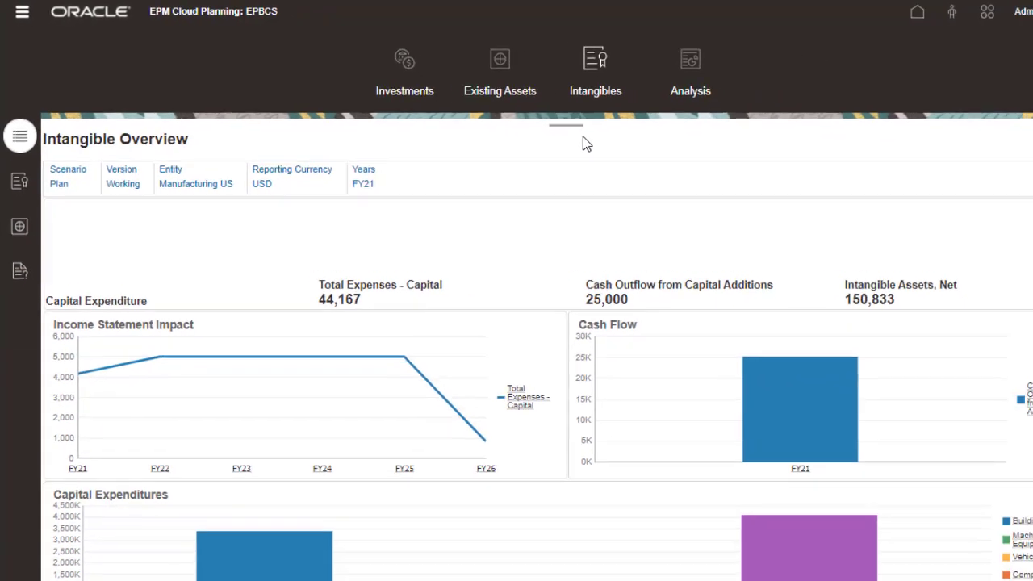
Review the capital Analysis overview and its balance sheet, cash flow and profit and loss impact analyses.
{"action": "left_click", "coordinate": [660, 98]}
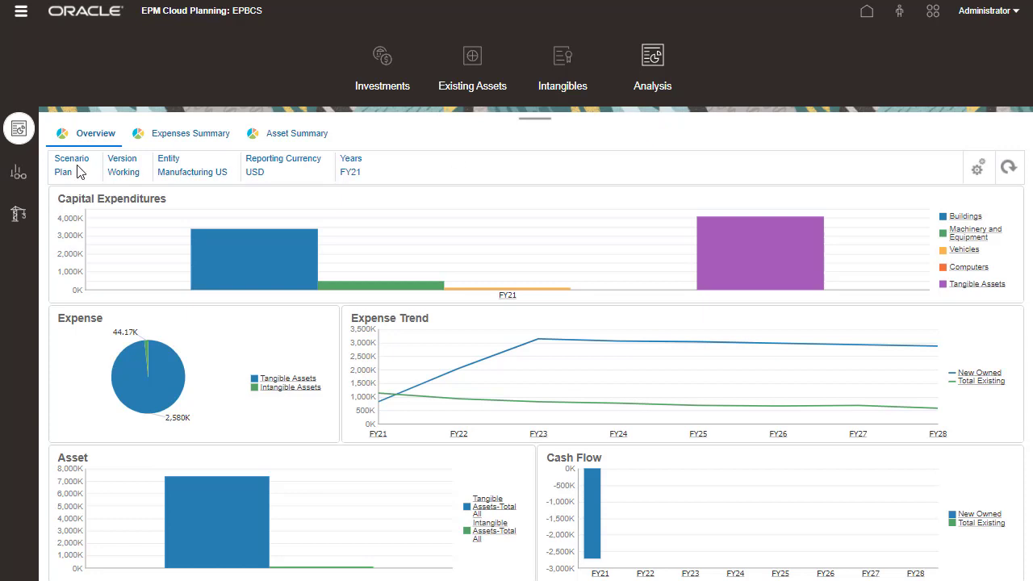
{"action": "left_click", "coordinate": [19, 172]}
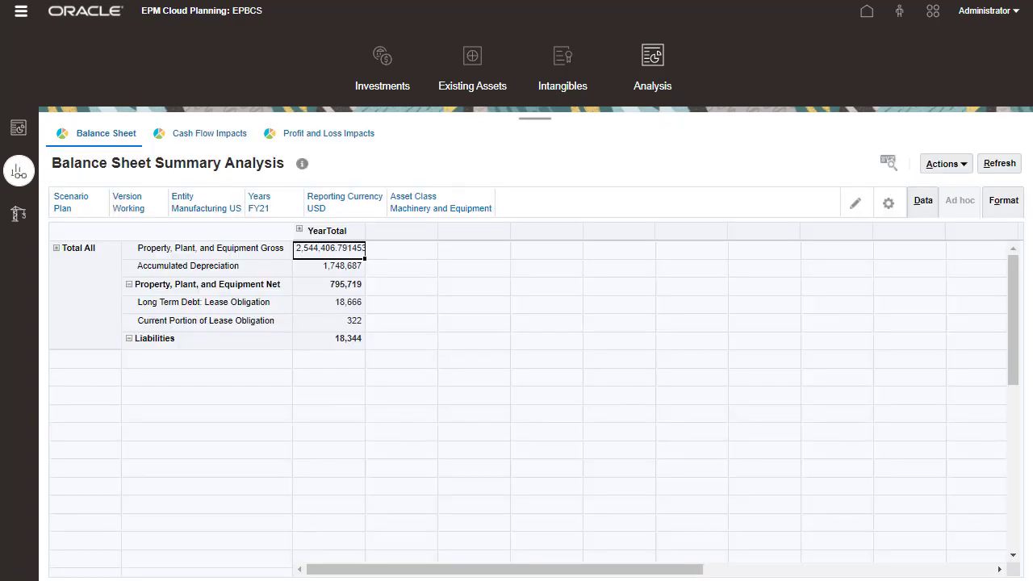
{"action": "left_click", "coordinate": [196, 136]}
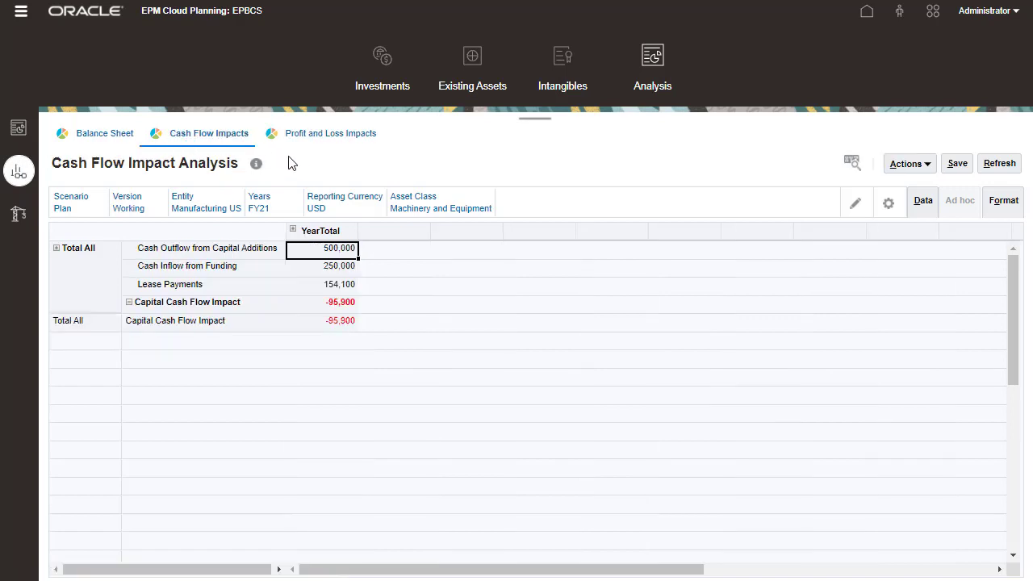
{"action": "left_click", "coordinate": [315, 135]}
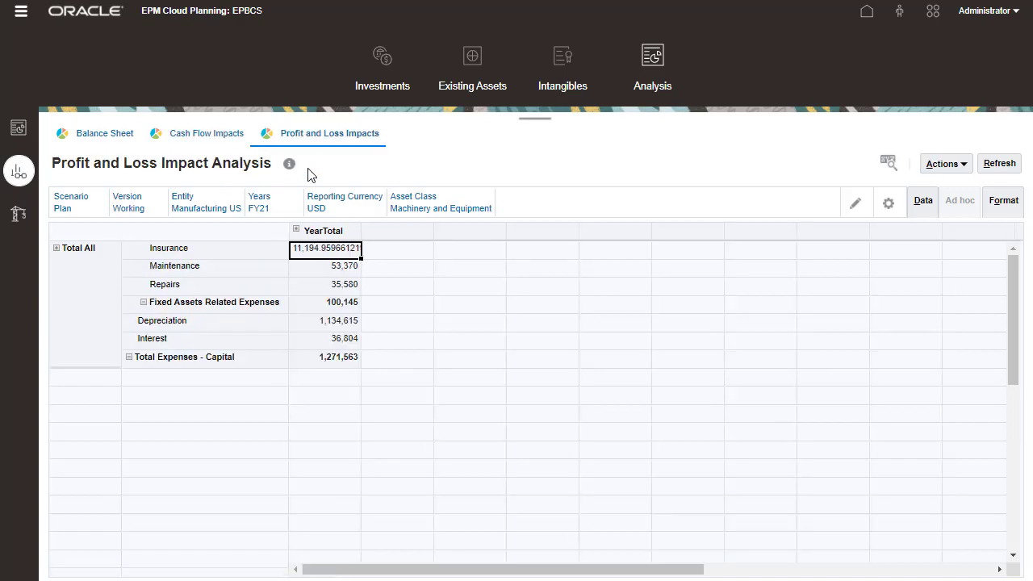